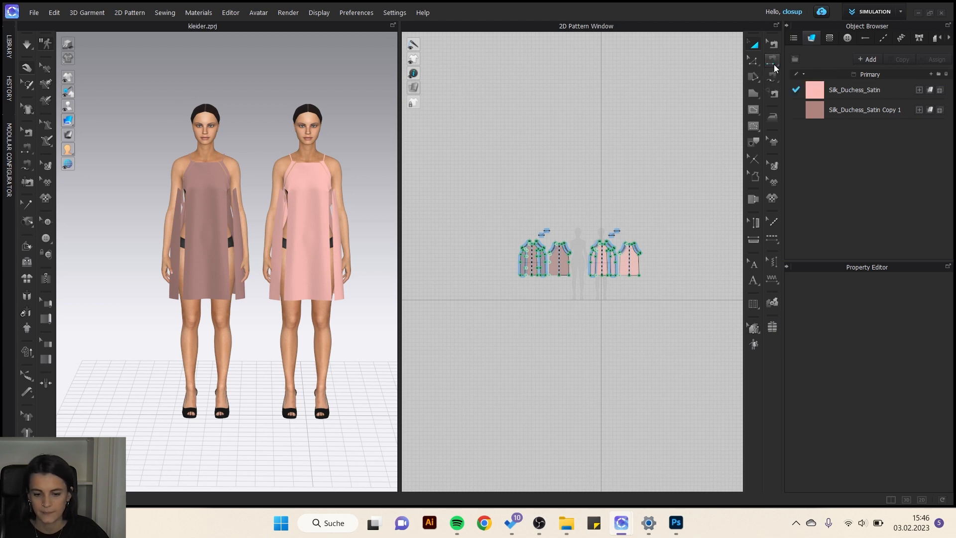
Sew the brown dress's front and side pieces along their side edges with Segment Sewing, starting a new seam on the 150.0 edge.
left_click(775, 59)
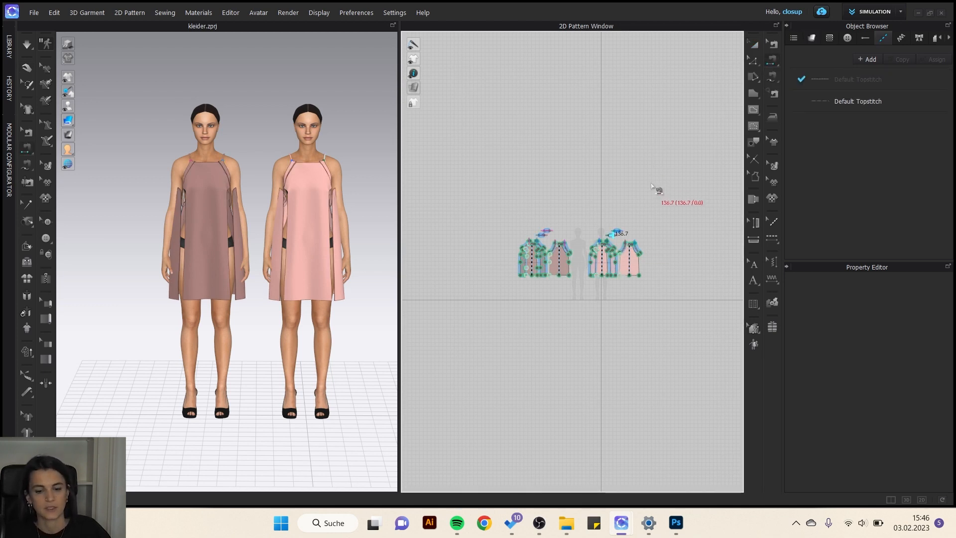
scroll(605, 247, "up", 4)
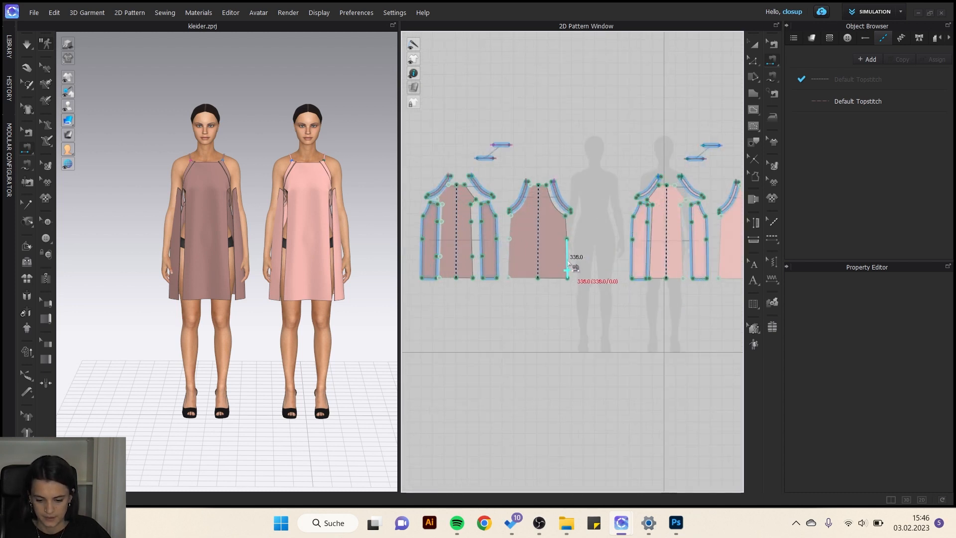
scroll(598, 239, "up", 4)
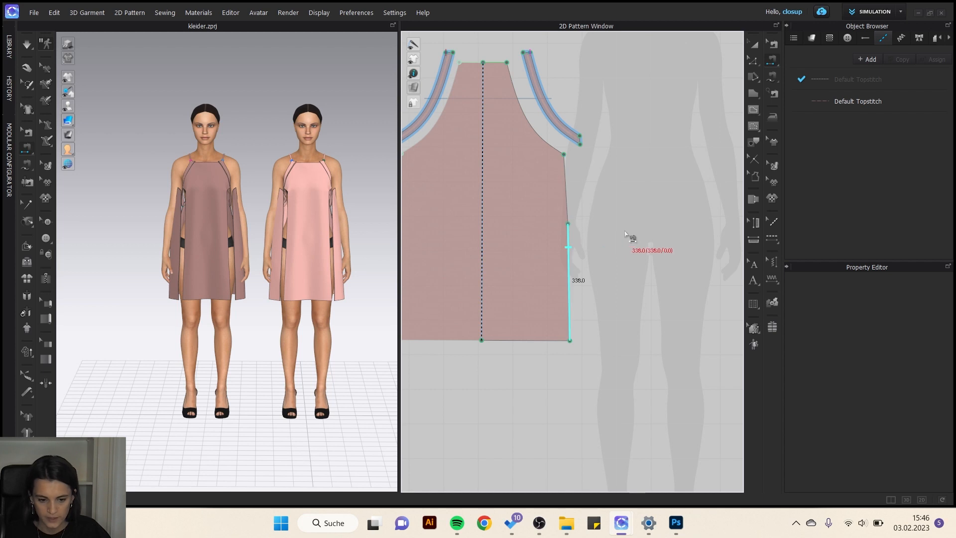
scroll(653, 240, "down", 5)
scroll(560, 239, "up", 4)
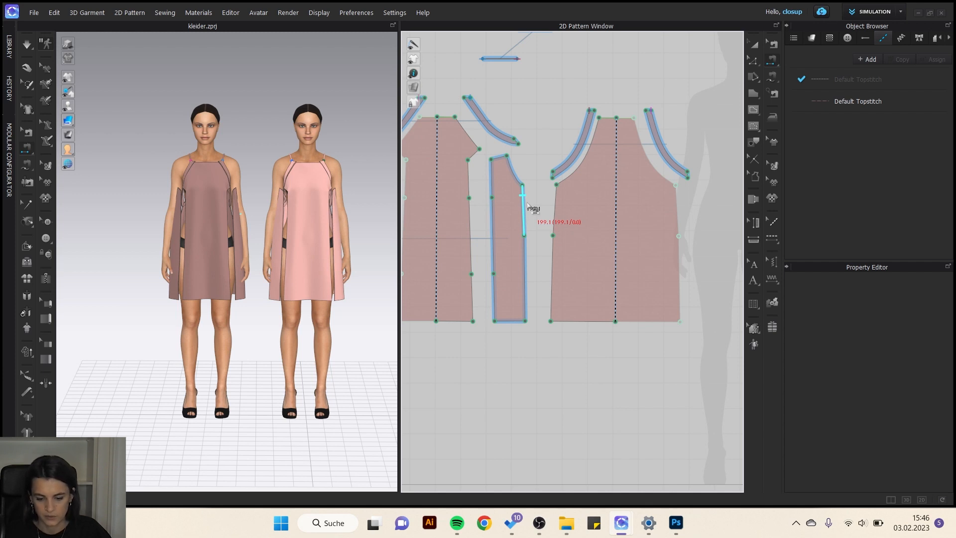
left_click(525, 201)
left_click(557, 209)
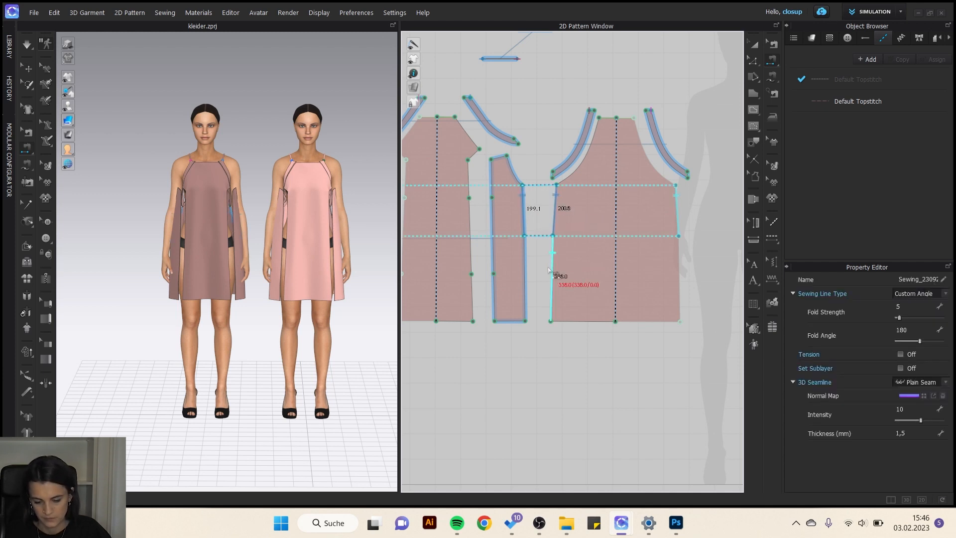
left_click(534, 266)
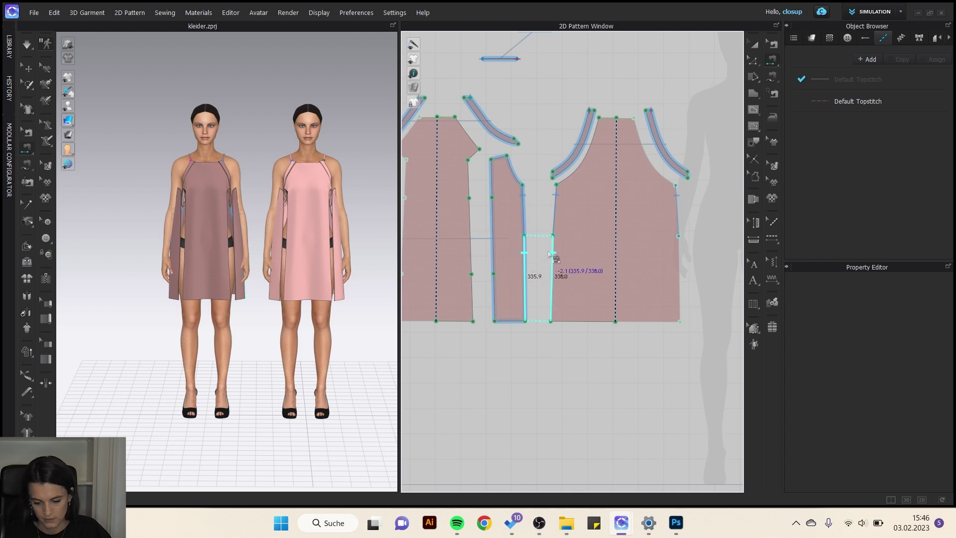
left_click(479, 177)
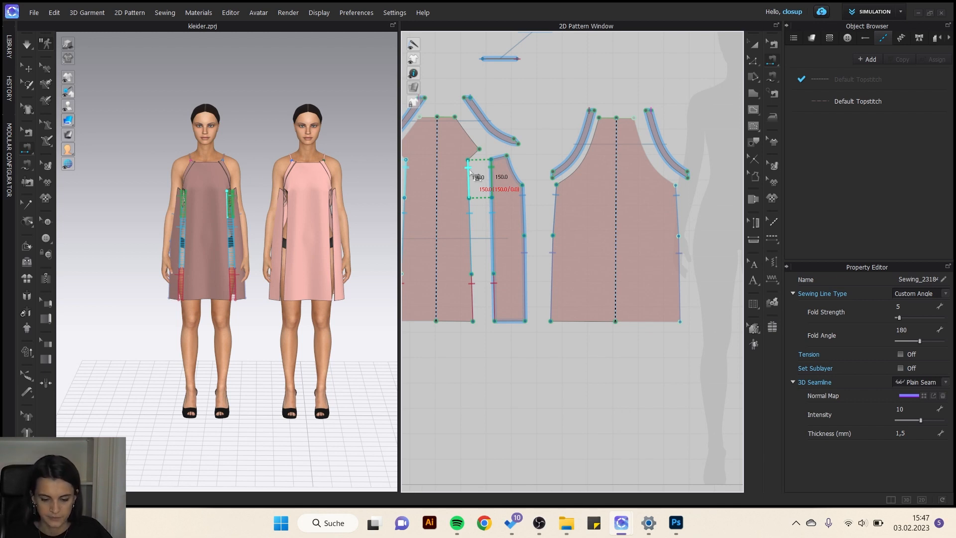
scroll(478, 176, "down", 2)
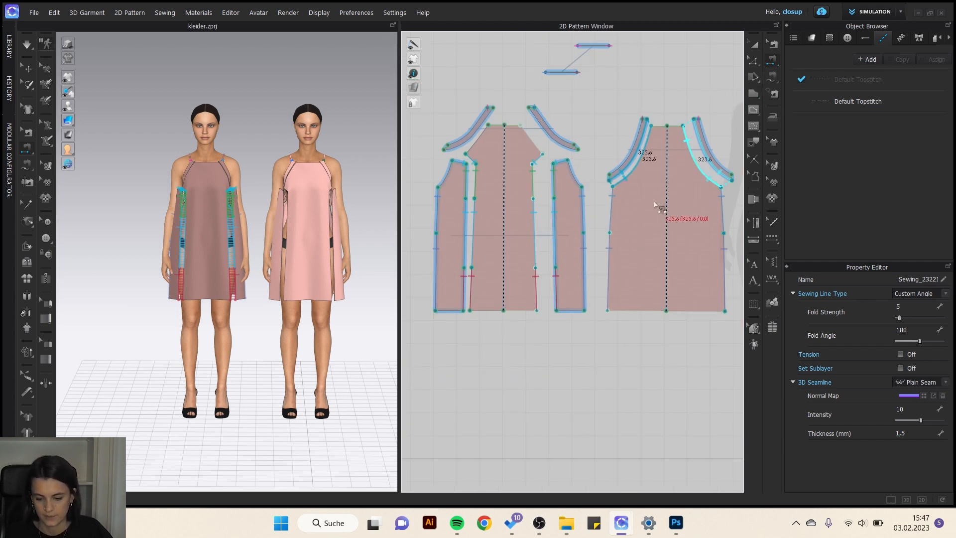
Draw an internal line on the pink front piece from armhole to hem and sew along it.
middle_click_drag(655, 217, 484, 220)
scroll(483, 221, "down", 2)
scroll(568, 188, "up", 2)
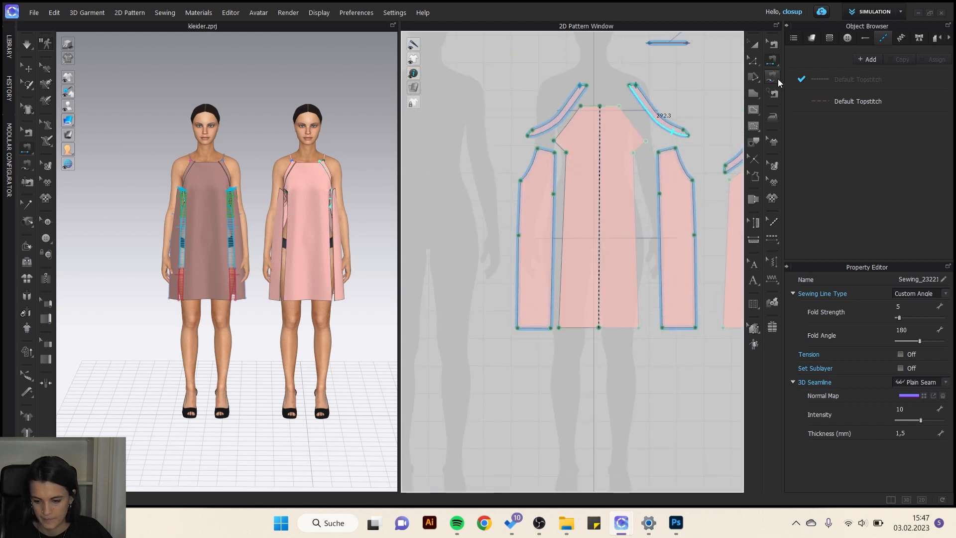
left_click(571, 158)
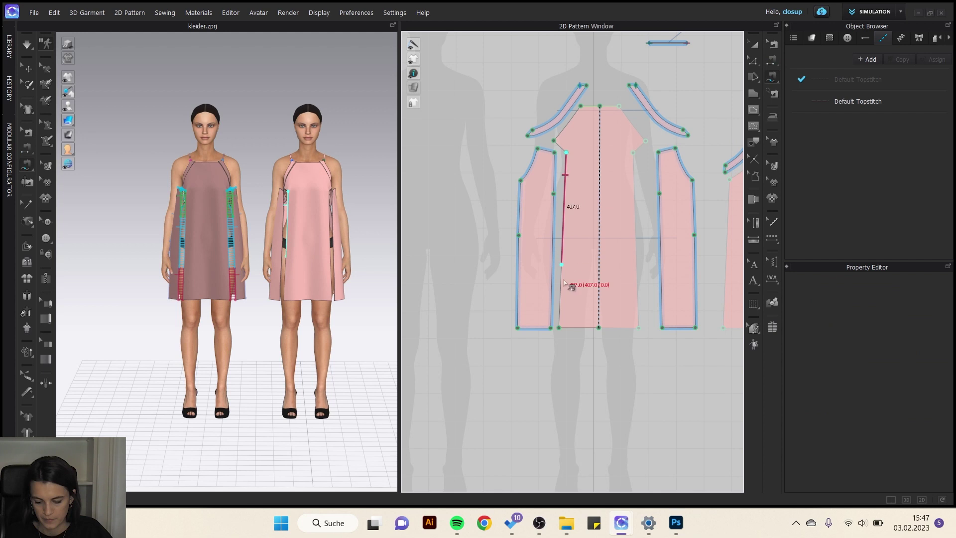
left_click(560, 331)
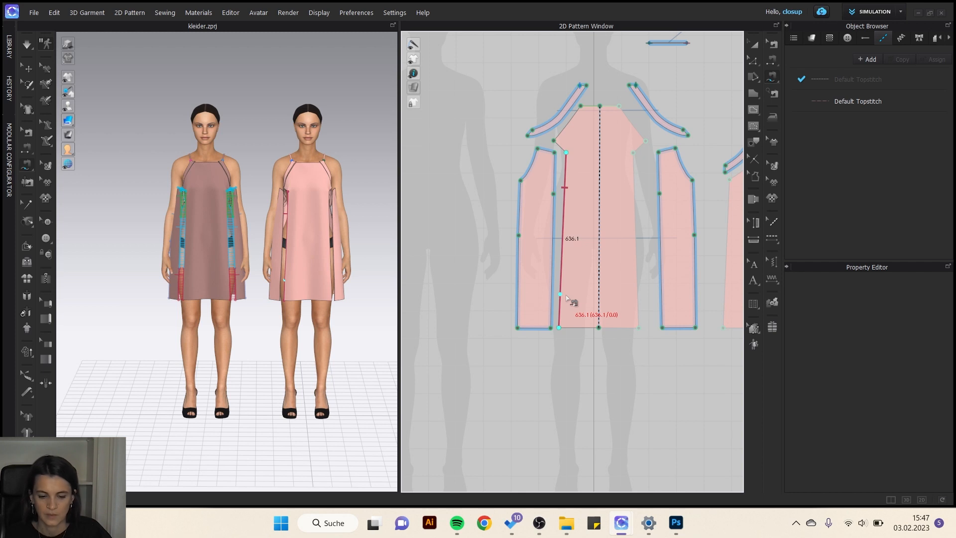
left_click(559, 154)
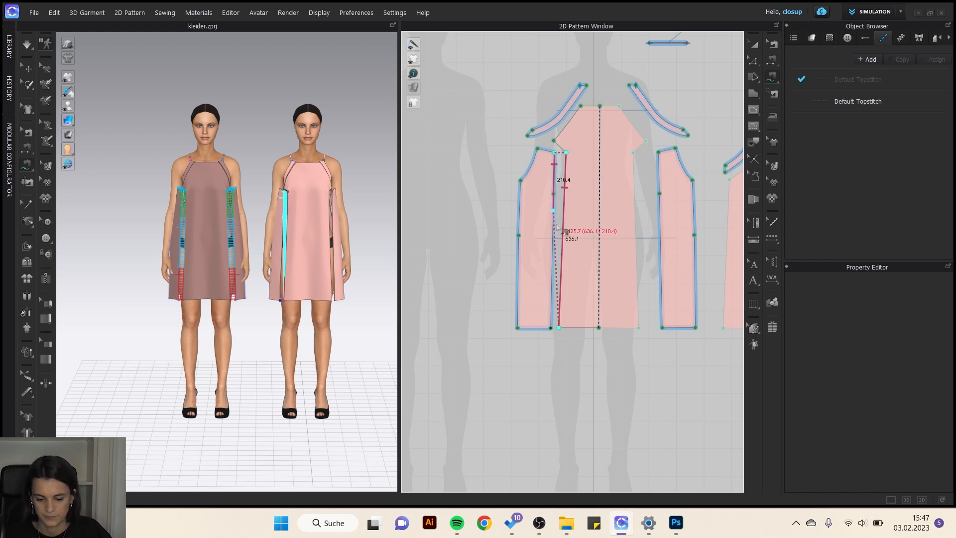
left_click(559, 329)
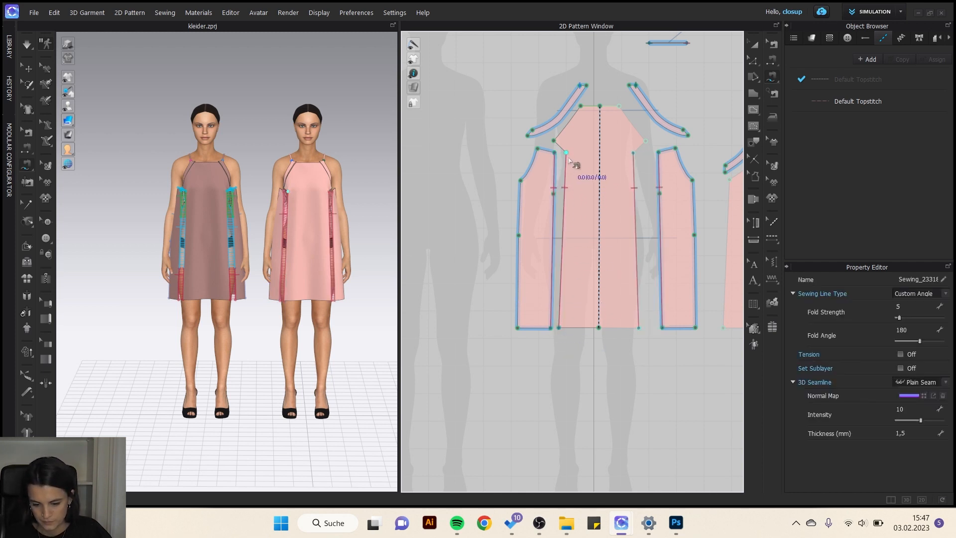
key("Escape")
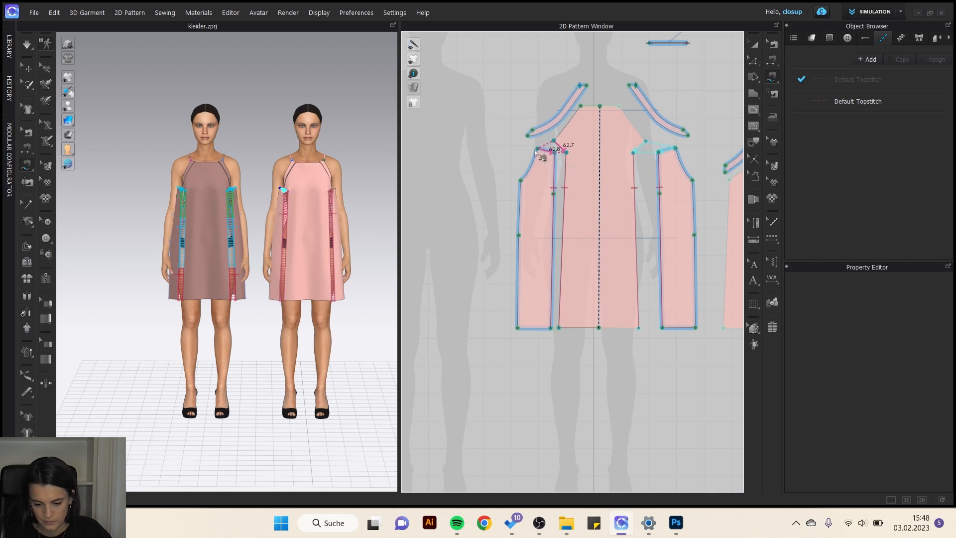
Sew the pink dress's side seam and the binding strip to the back armhole edge.
left_click(543, 153)
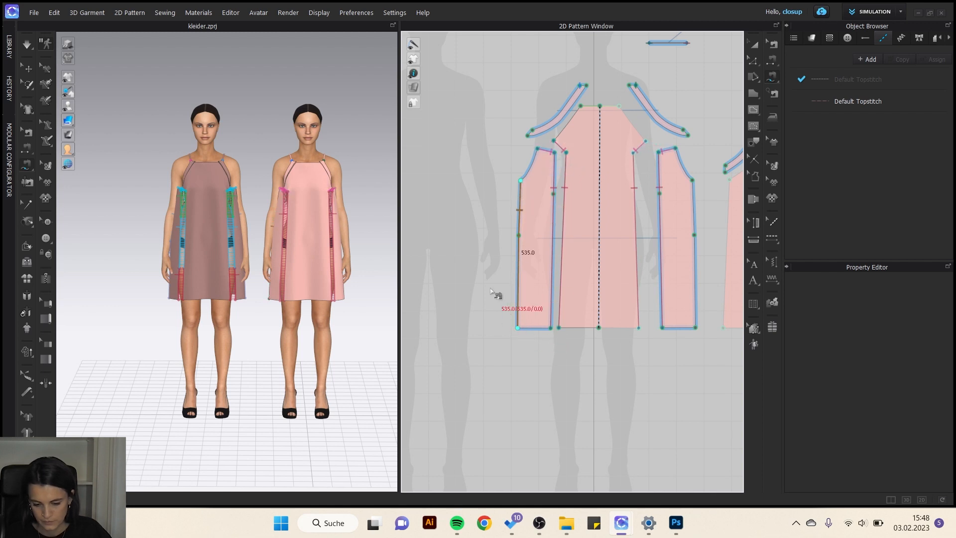
left_click(518, 328)
scroll(517, 327, "down", 3)
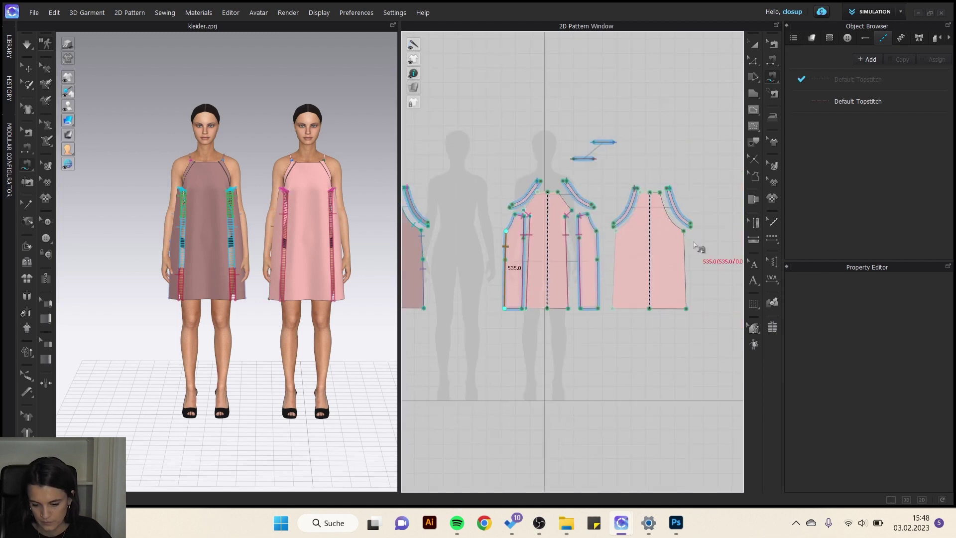
left_click(700, 314)
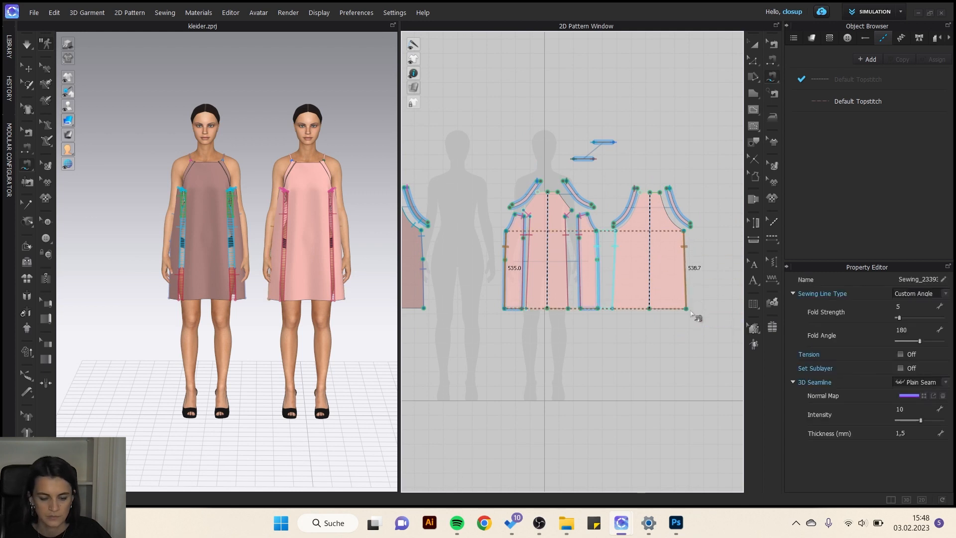
scroll(697, 319, "up", 3)
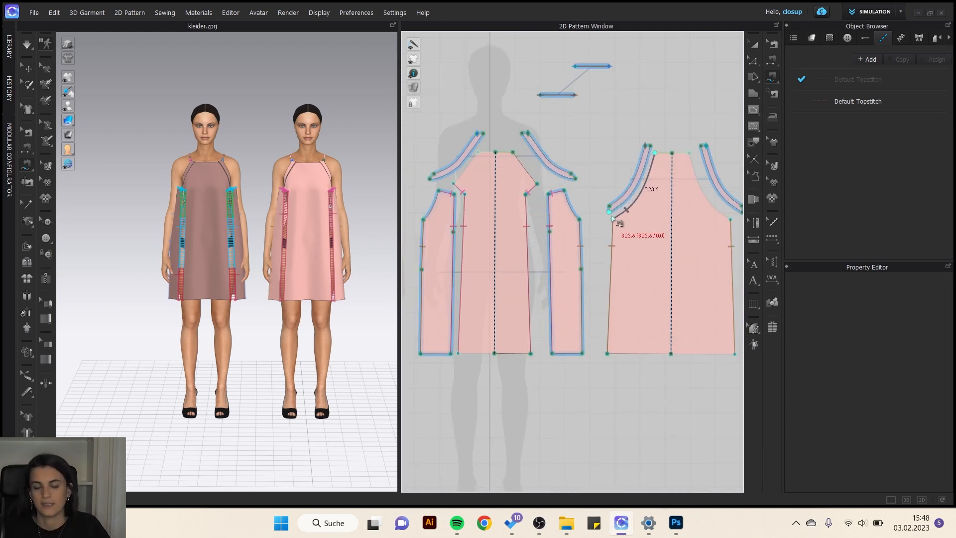
left_click(618, 222)
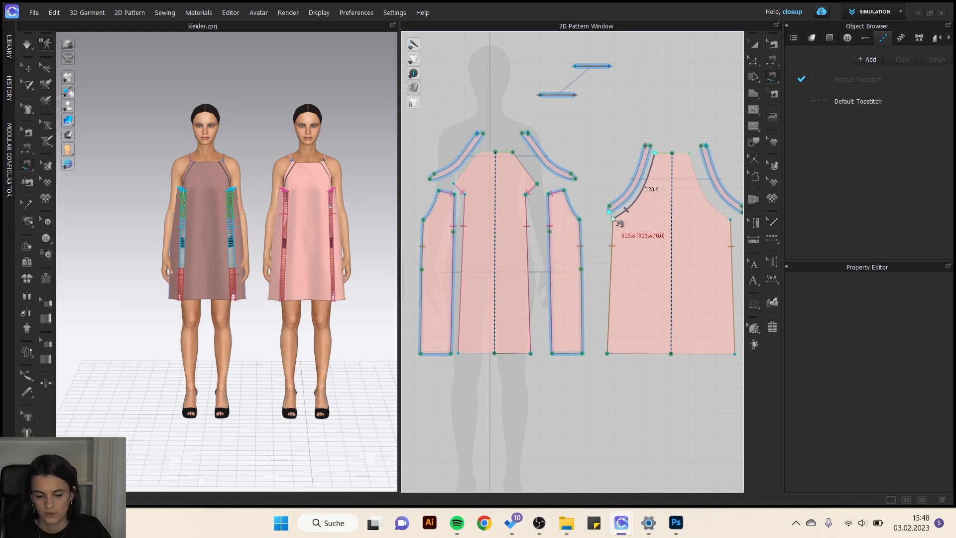
left_click(655, 157)
scroll(673, 149, "down", 3)
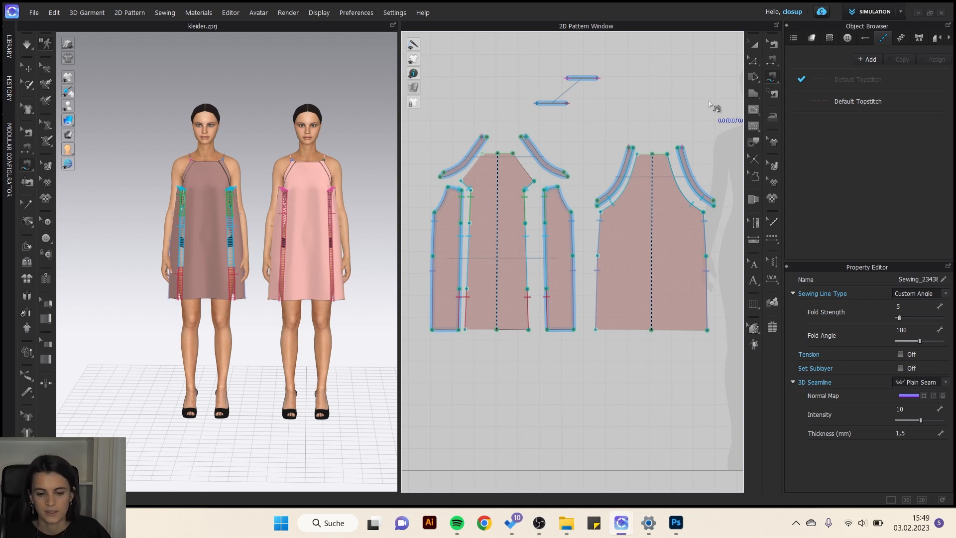
Sew the mauve dress's strap edge to the front and side pieces' armhole edges as one M:N free seam.
left_click(774, 79)
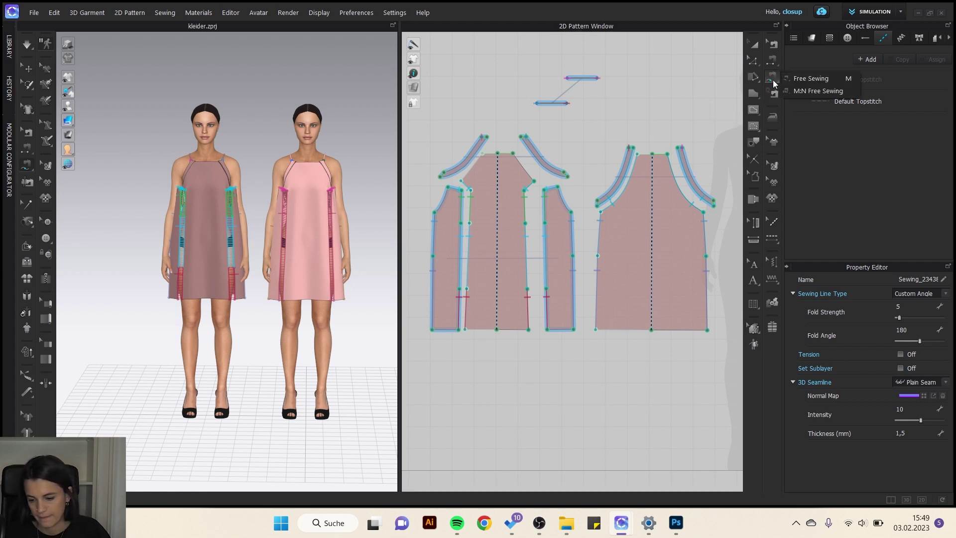
left_click(801, 91)
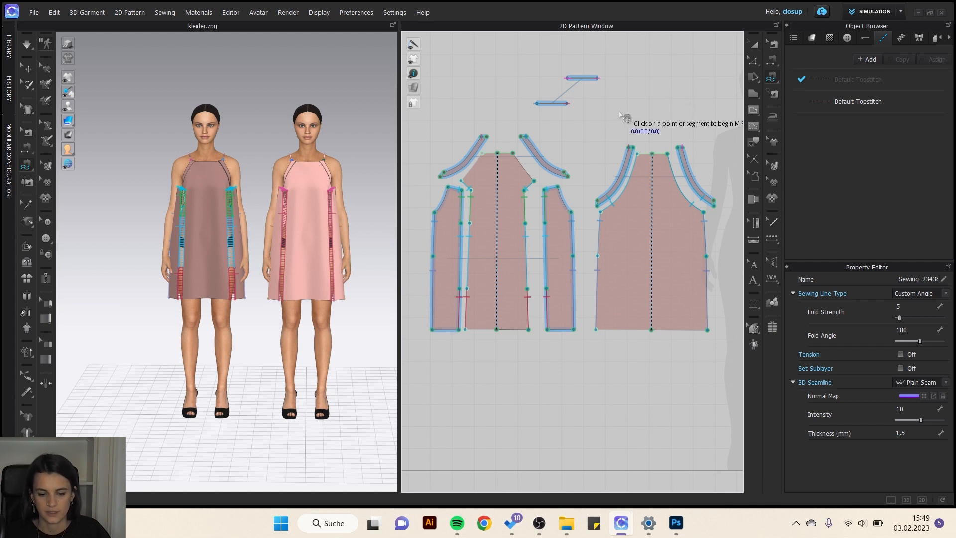
left_click(522, 140)
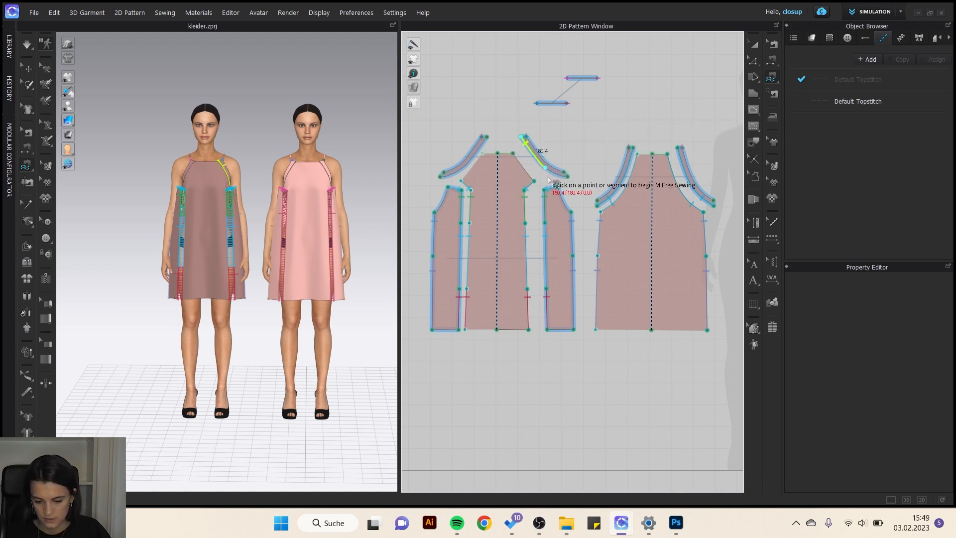
left_click(576, 184)
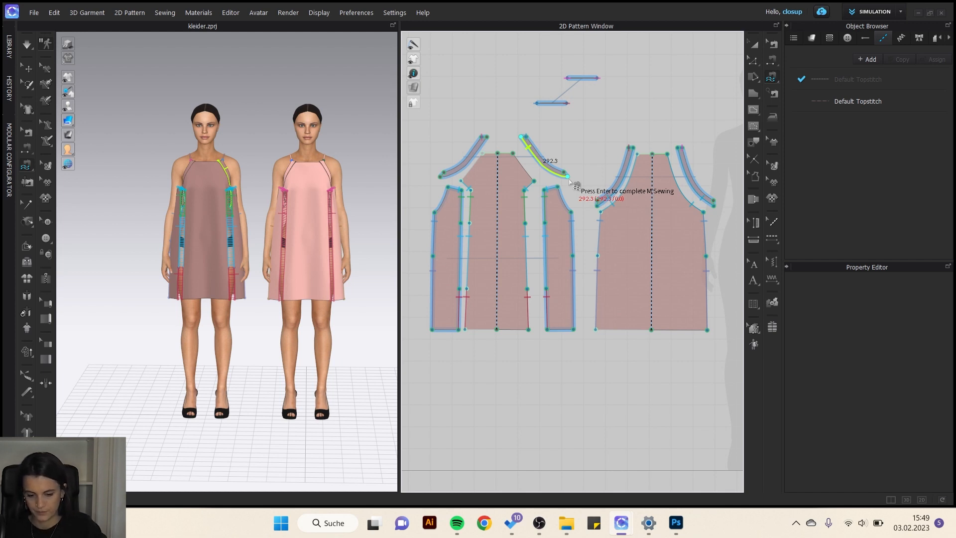
key("Return")
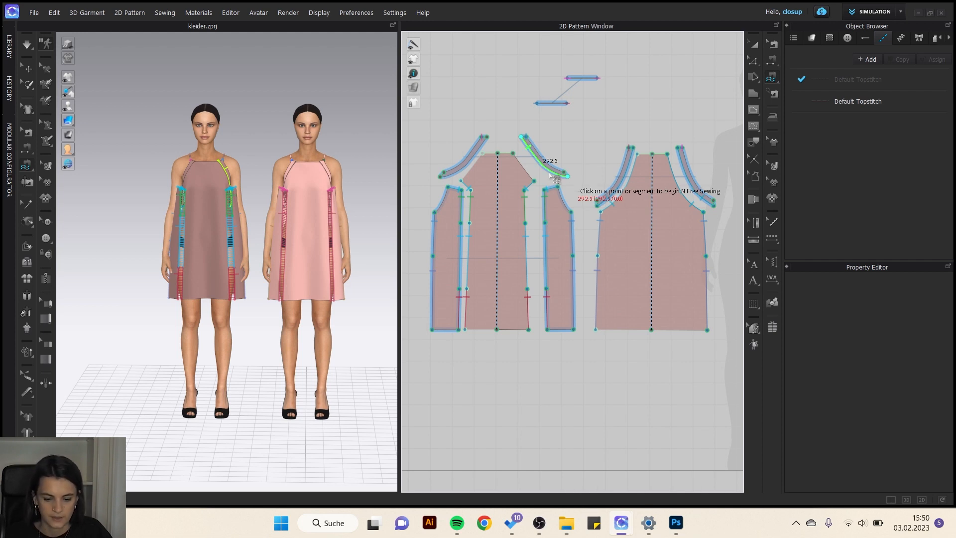
left_click(568, 176)
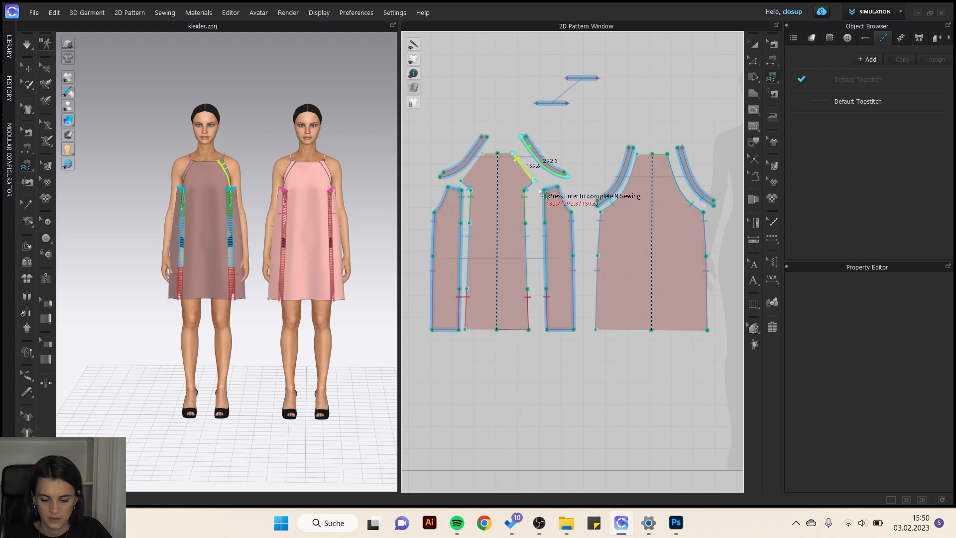
left_click(558, 180)
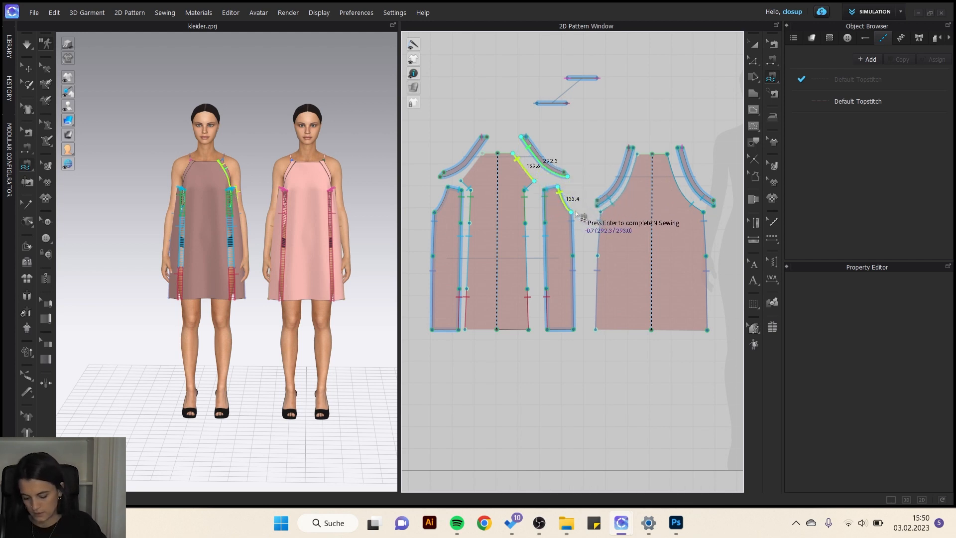
key("Return")
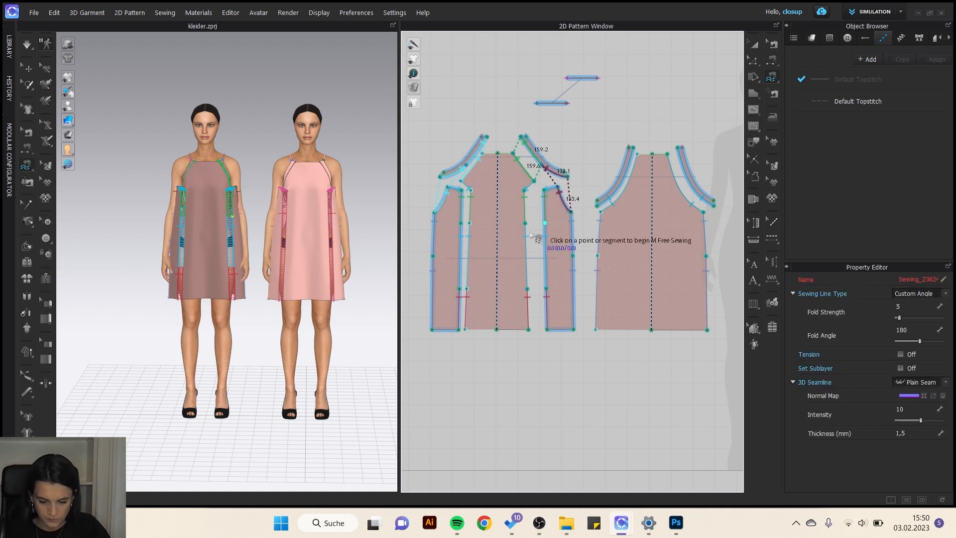
scroll(508, 229, "down", 3)
scroll(650, 224, "up", 4)
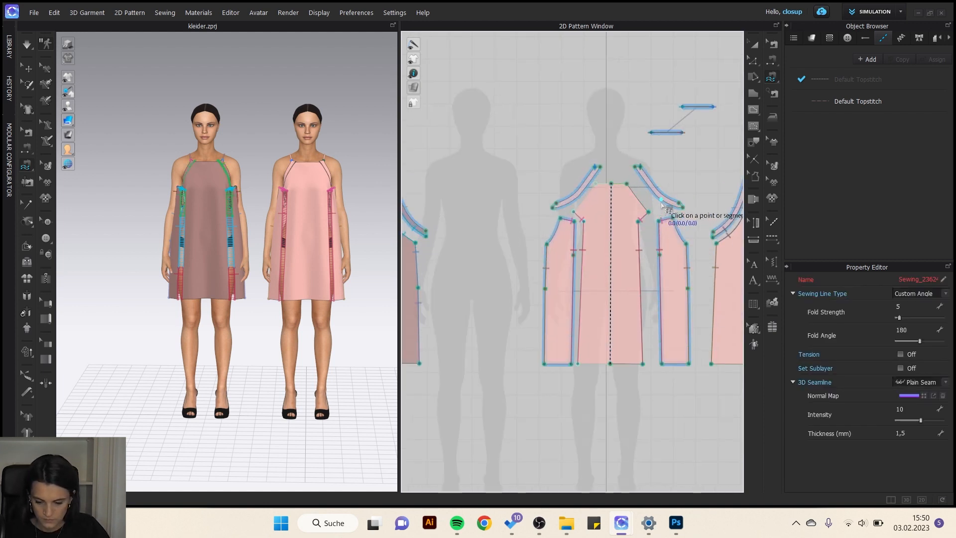
scroll(670, 217, "up", 3)
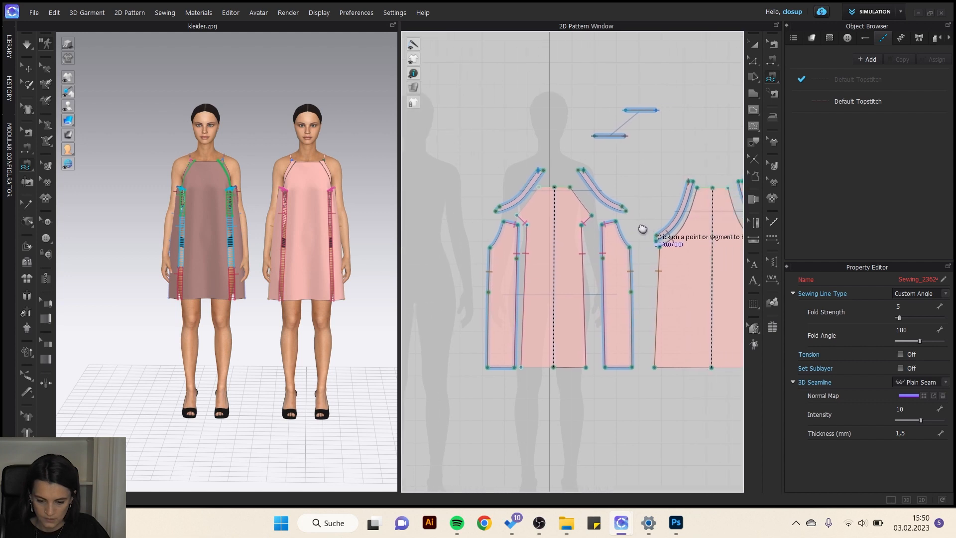
scroll(605, 224, "up", 2)
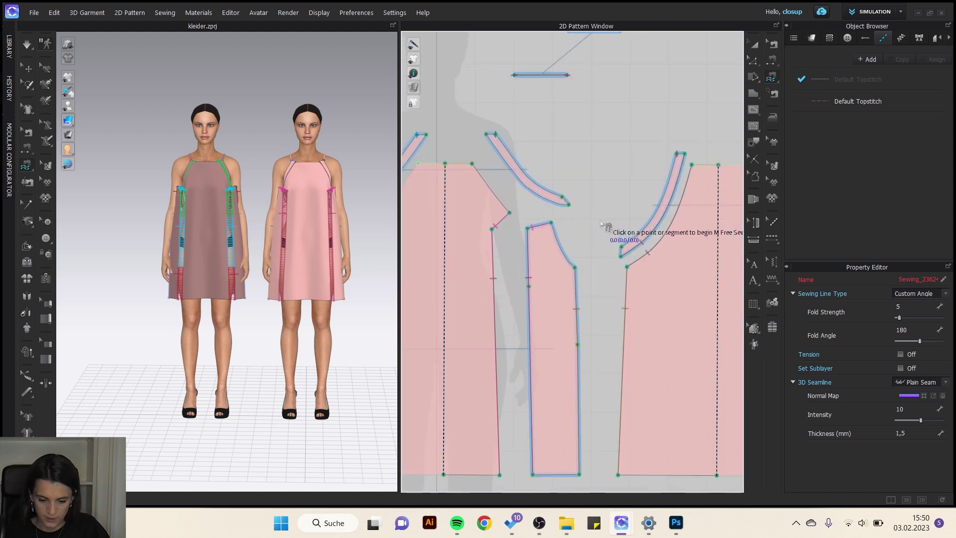
Sew the pink dress's strap edge to both armhole edges as one M:N free seam, then show all pieces.
left_click(487, 138)
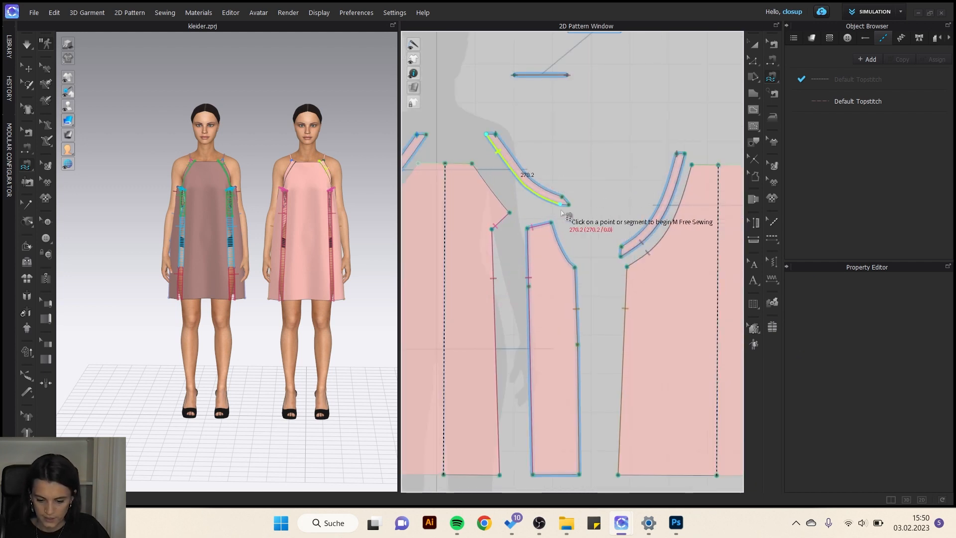
left_click(576, 217)
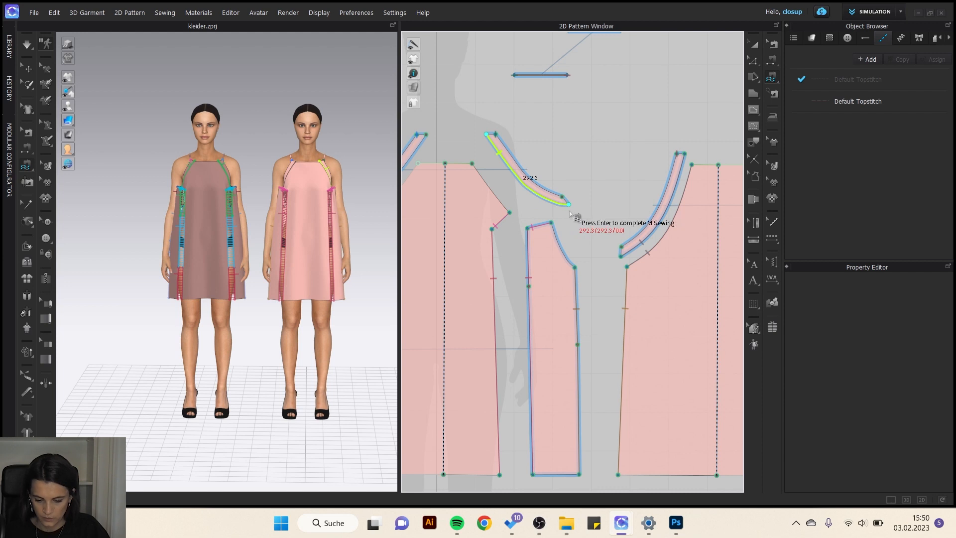
key("Return")
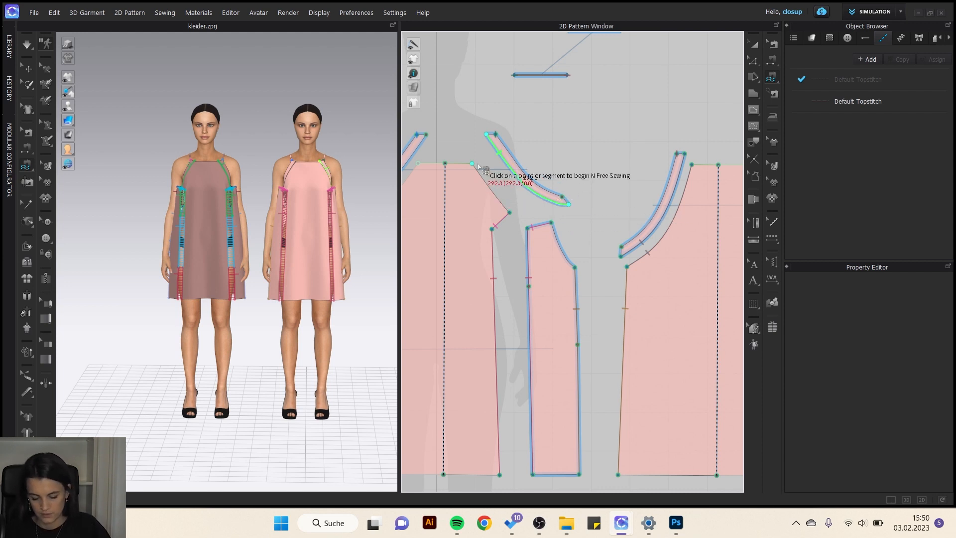
left_click(472, 163)
left_click(510, 213)
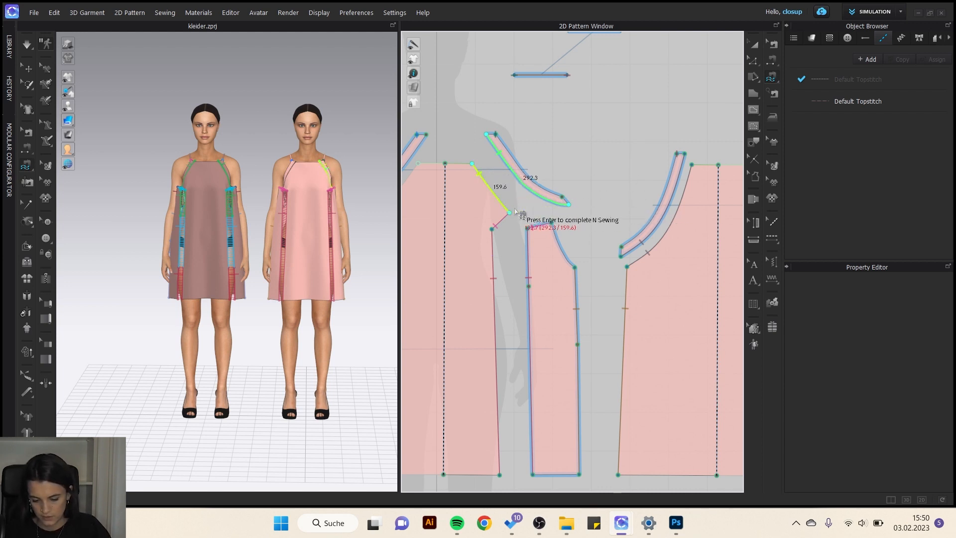
left_click(550, 223)
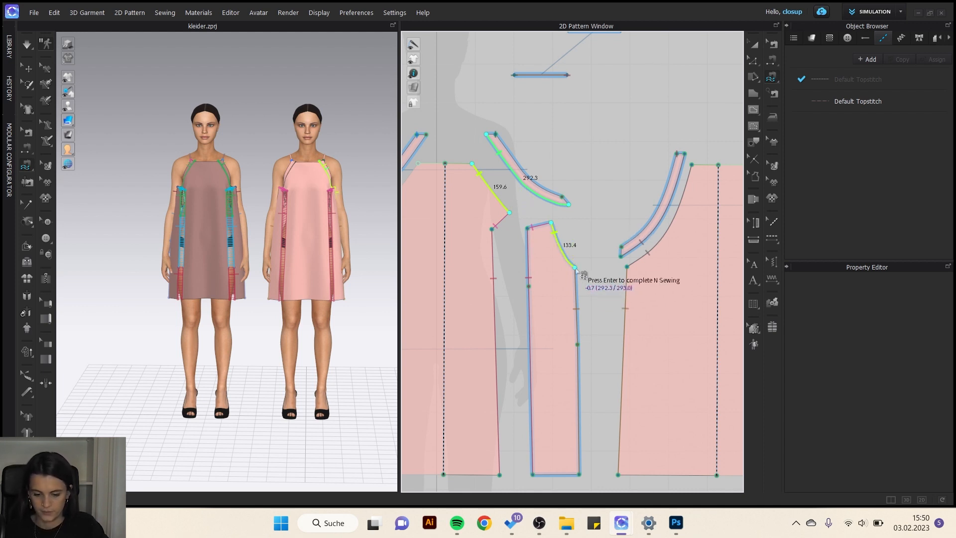
left_click(583, 276)
key("Return")
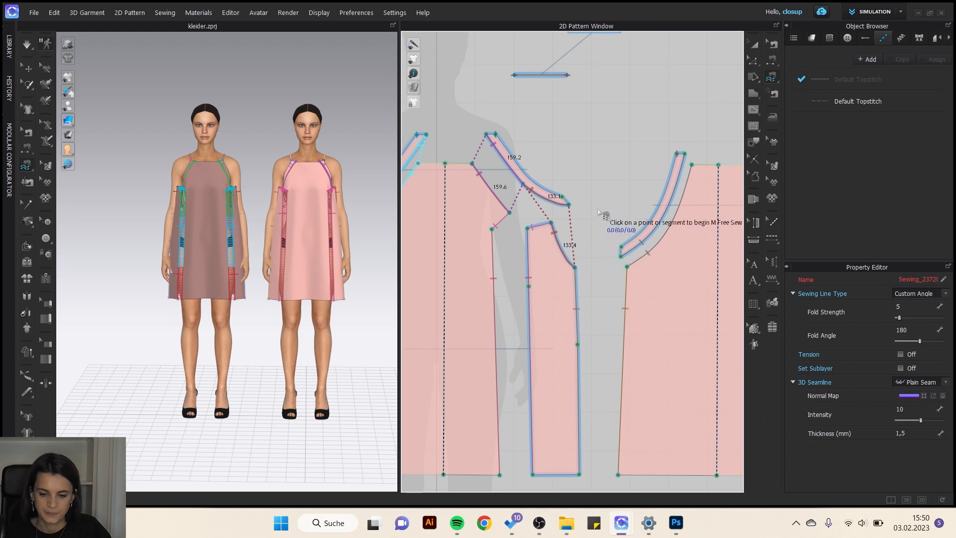
key("a")
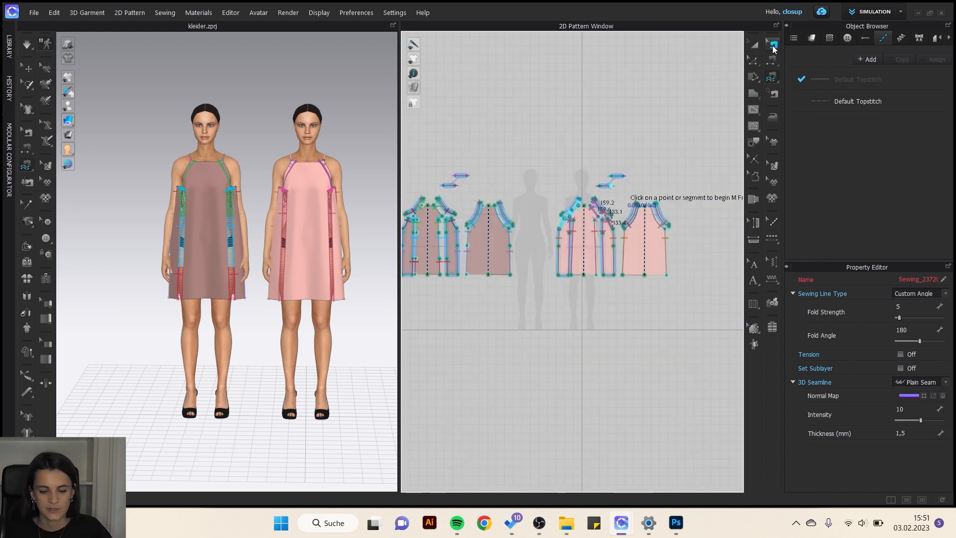
Reverse the mauve dress's side seam with Edit Sewing and select it to extend along the full side.
left_click(774, 47)
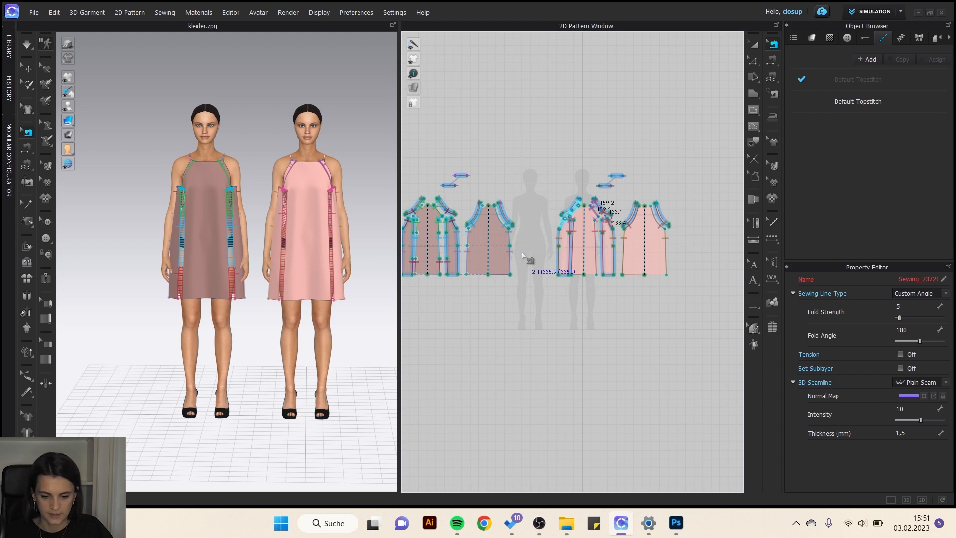
scroll(519, 247, "up", 5)
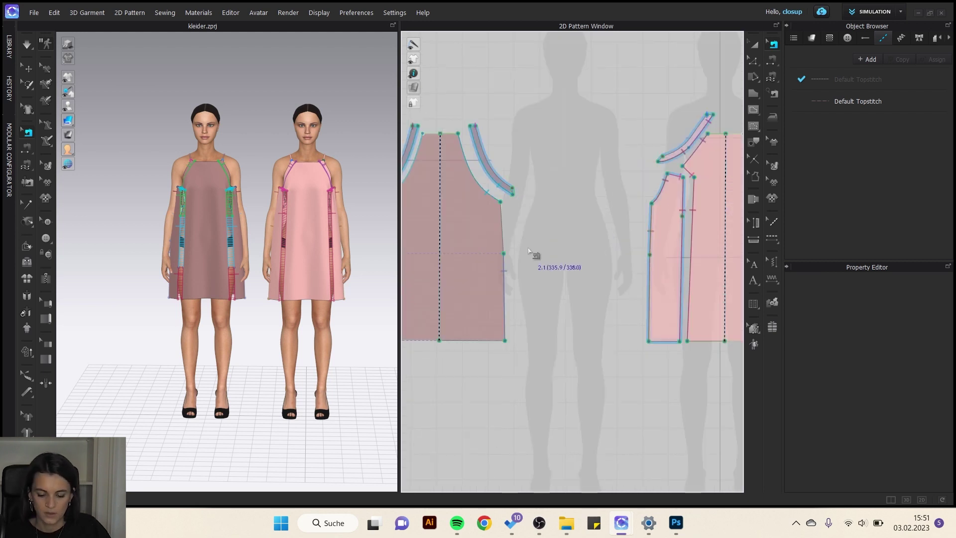
right_click(505, 274)
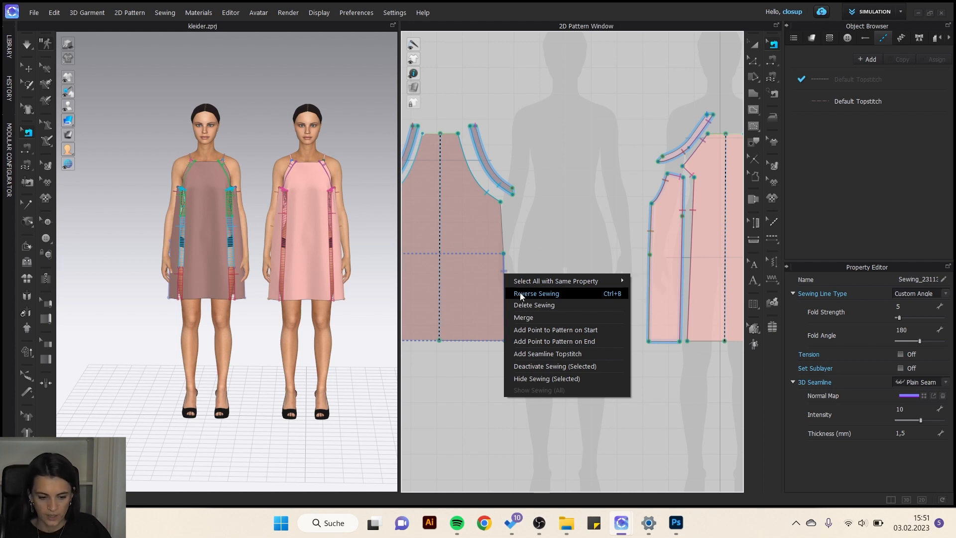
left_click(520, 292)
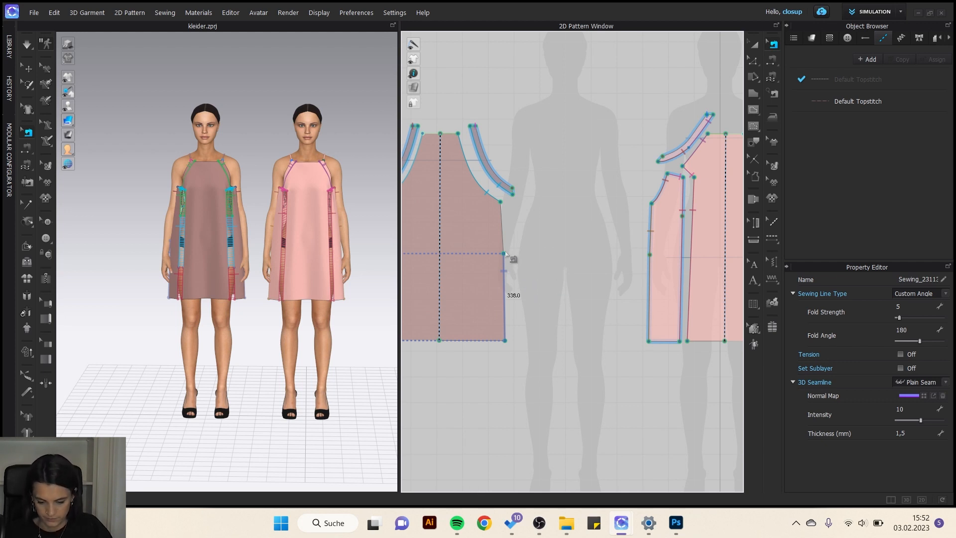
left_click(517, 228)
left_click(507, 261)
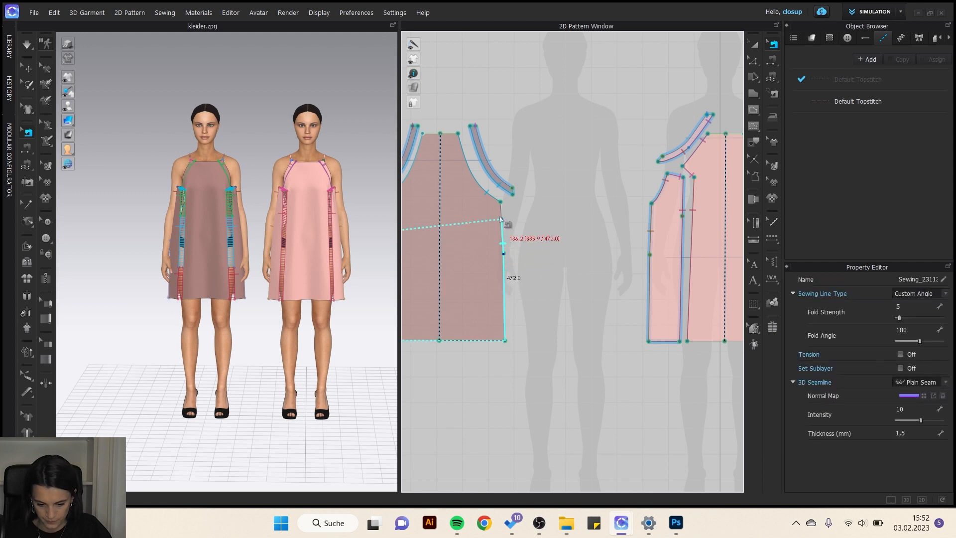
scroll(538, 225, "down", 3)
scroll(450, 237, "up", 2)
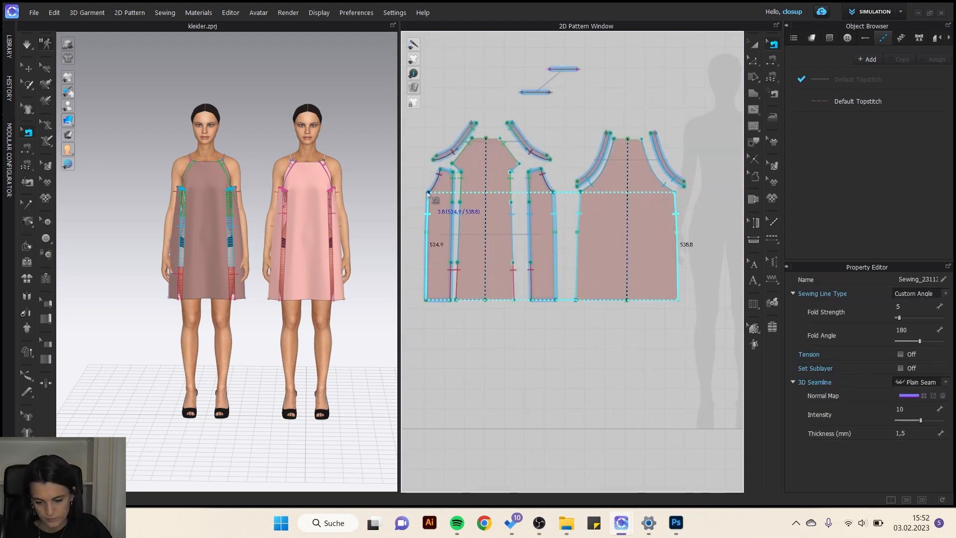
Simulate both dresses and pull the pink and mauve side panels down into place on the avatars.
left_click(367, 227)
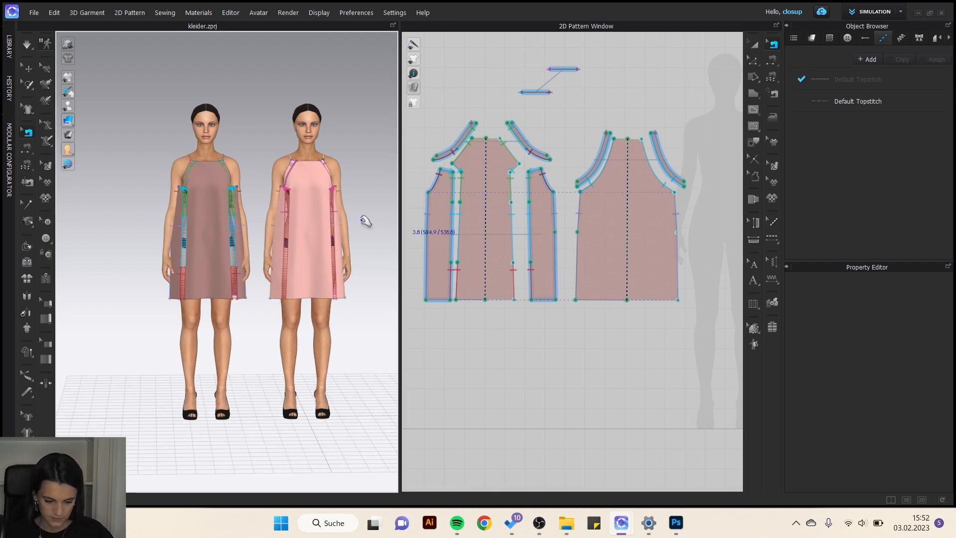
key("q")
key("space")
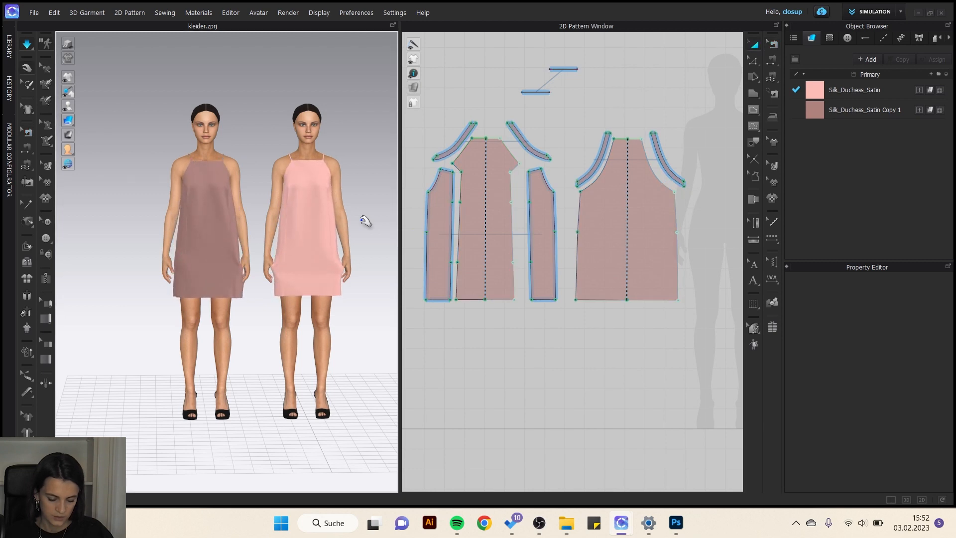
left_click(277, 273)
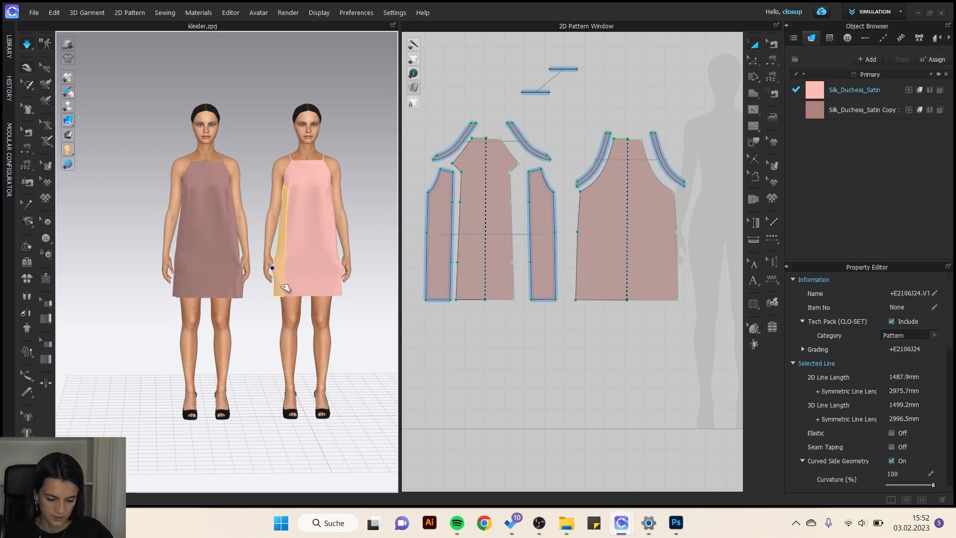
left_click_drag(278, 283, 268, 279)
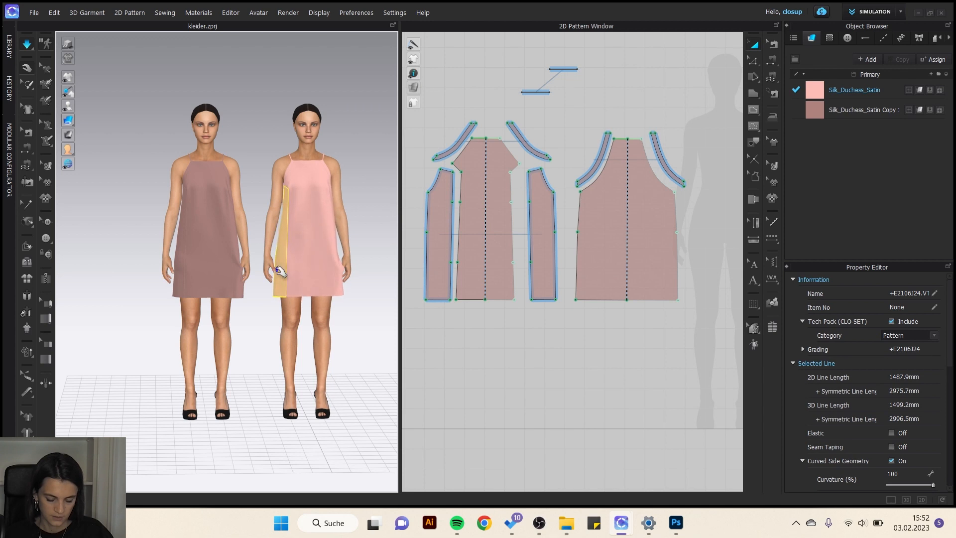
left_click(242, 276)
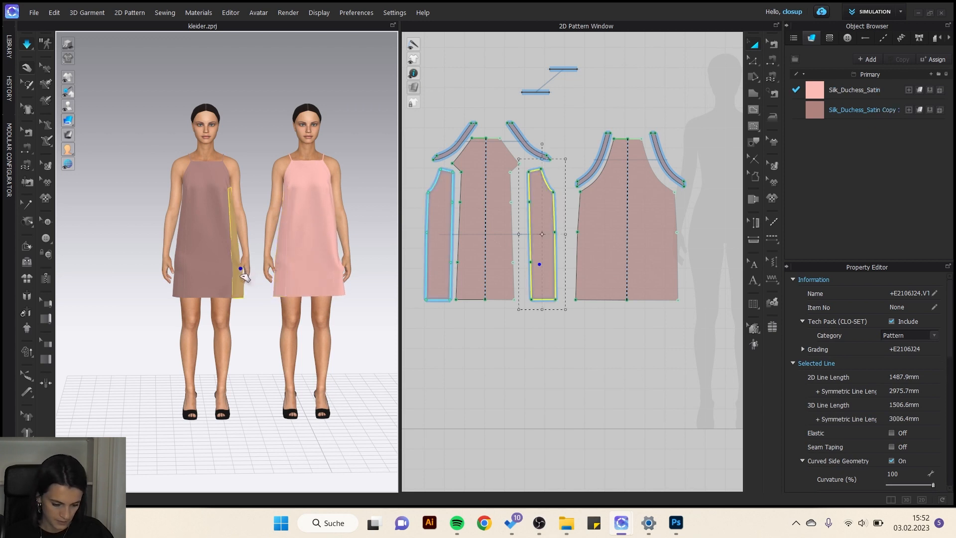
left_click_drag(240, 281, 233, 296)
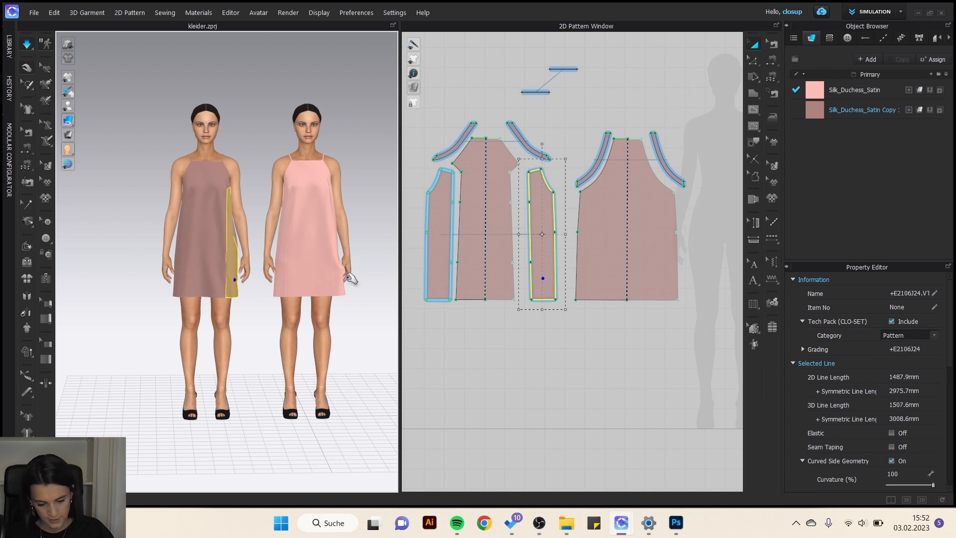
left_click_drag(340, 273, 340, 292)
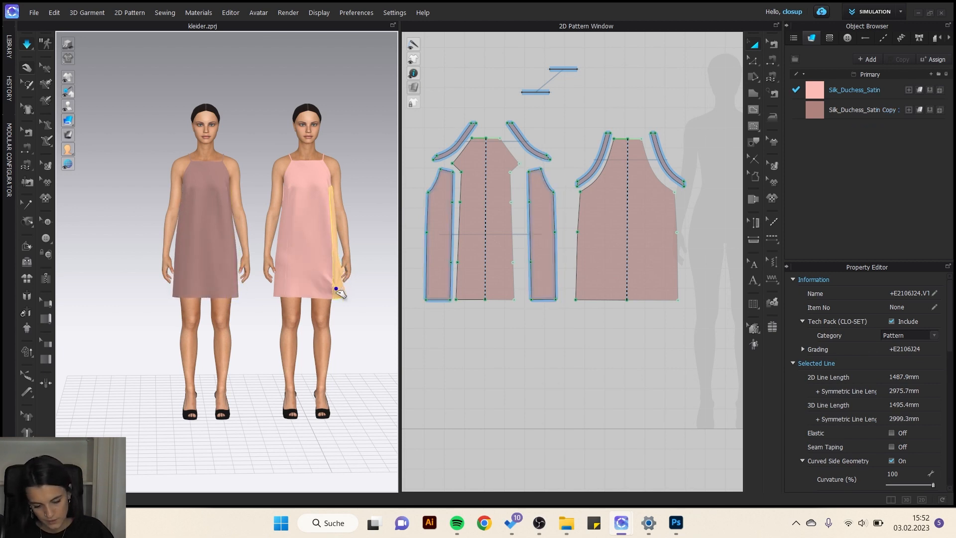